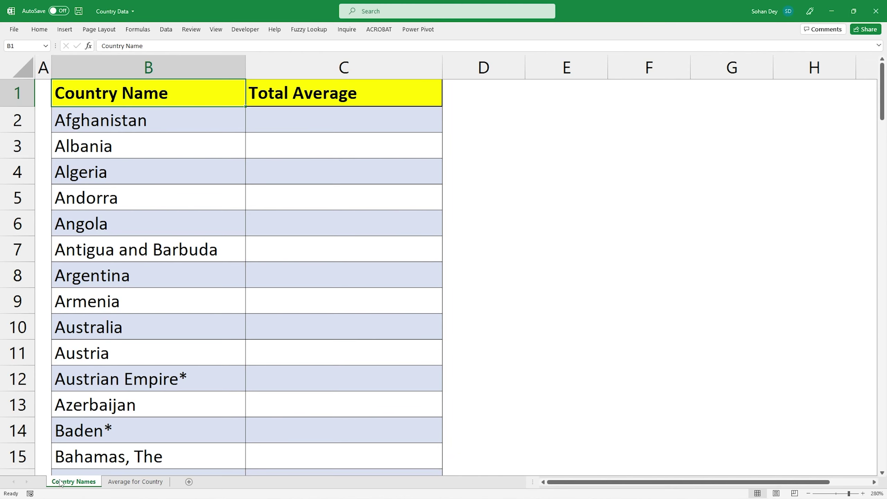
Step: Begin an =OFFSET( formula in Afghanistan's Total Average cell C2 on Country Names
left_click(136, 482)
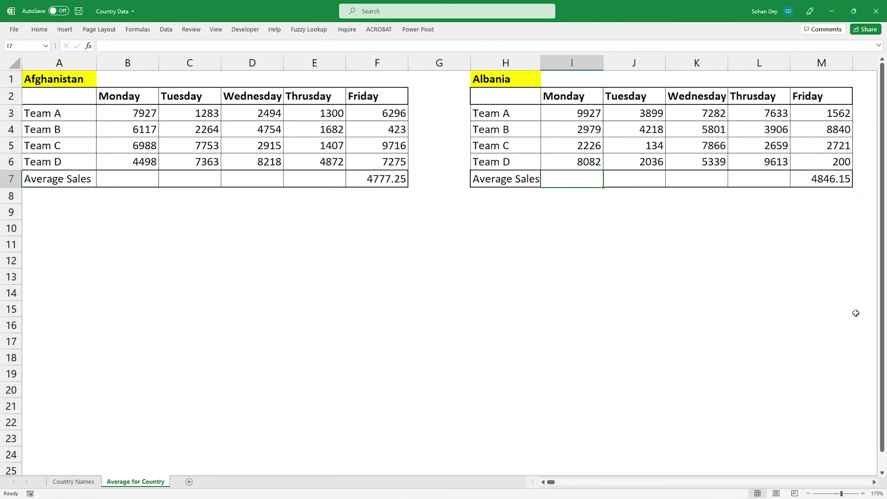
left_click(91, 483)
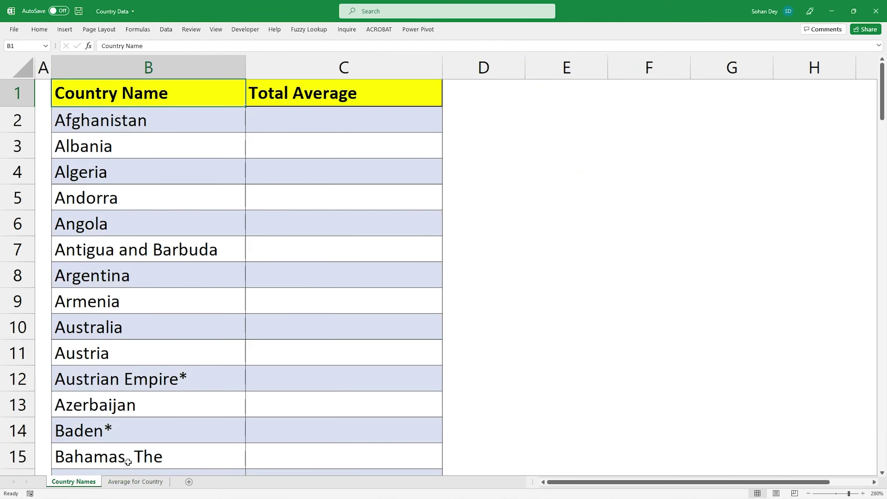
left_click(303, 116)
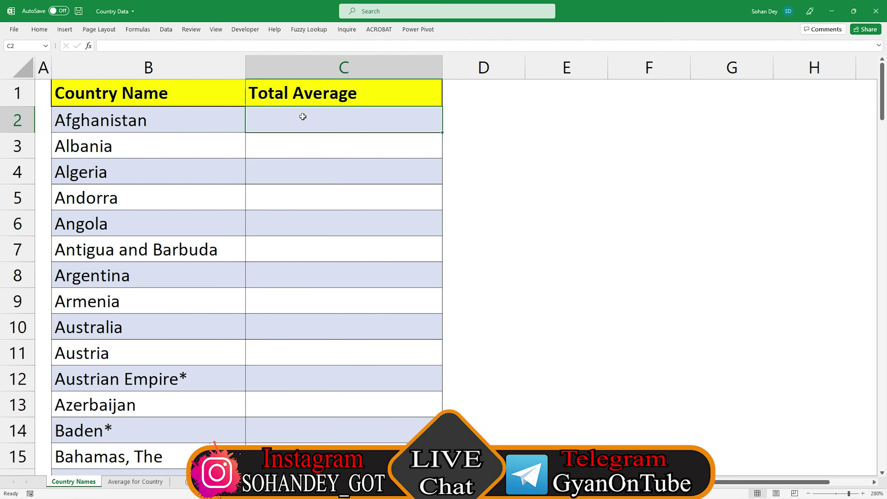
type("=")
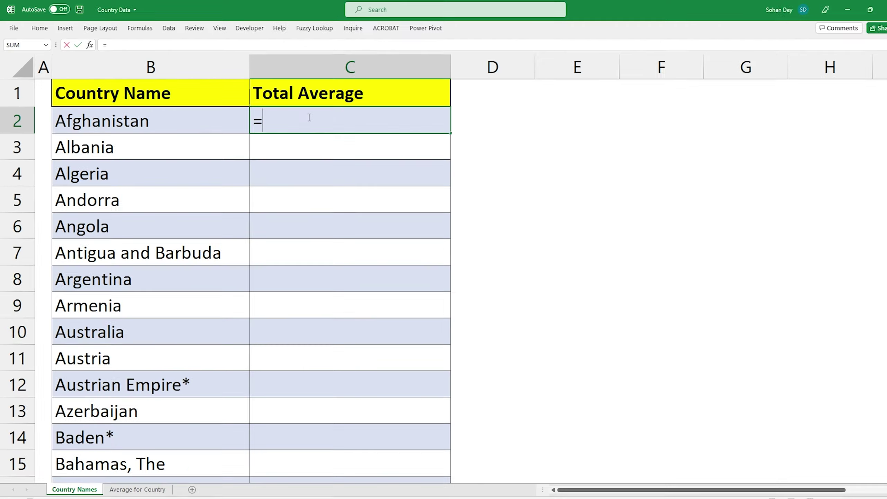
type("off")
key("Tab")
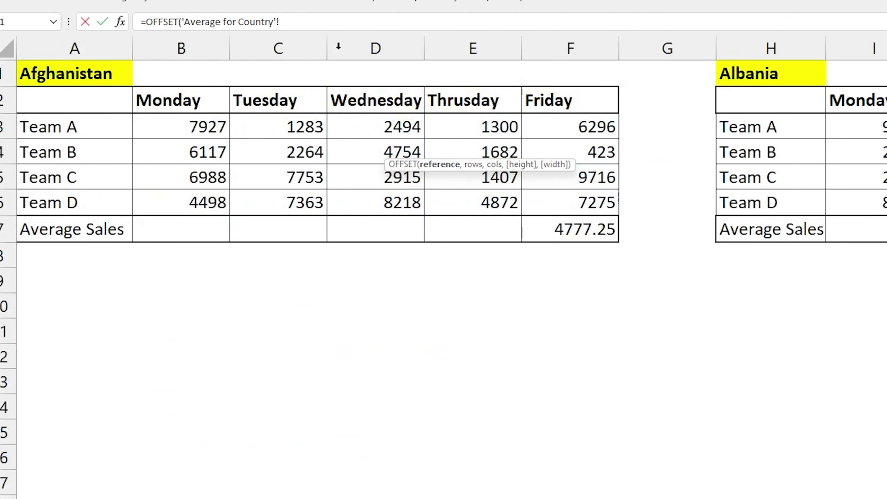
Step: Use the Afghanistan title cell as the OFFSET reference, locked as 'Average for Country'!$A$1
left_click(99, 83)
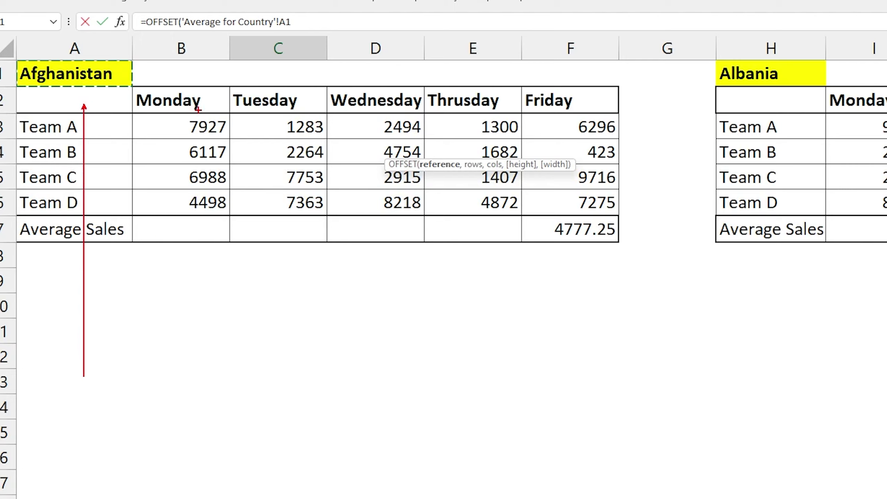
left_click_drag(167, 69, 548, 71)
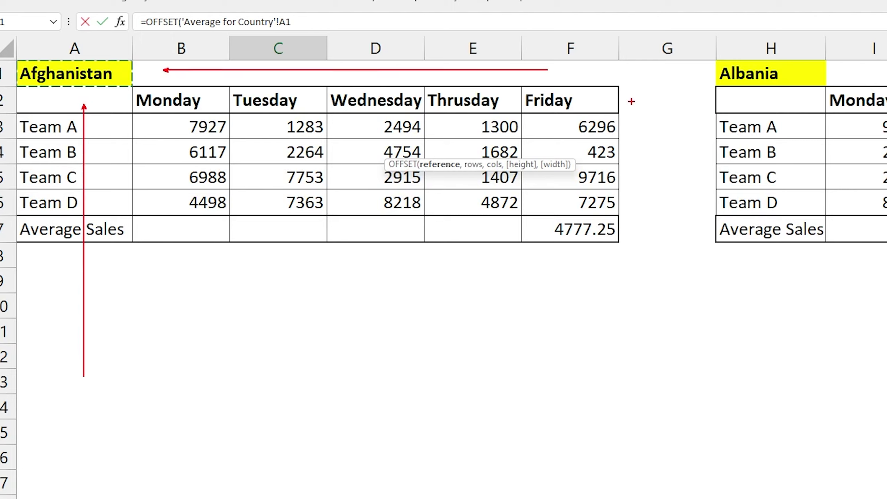
key("Escape")
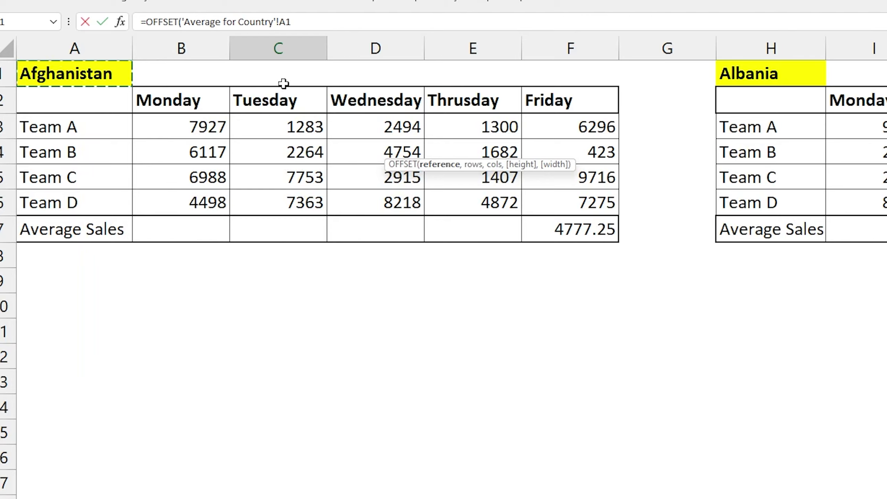
left_click_drag(280, 22, 292, 22)
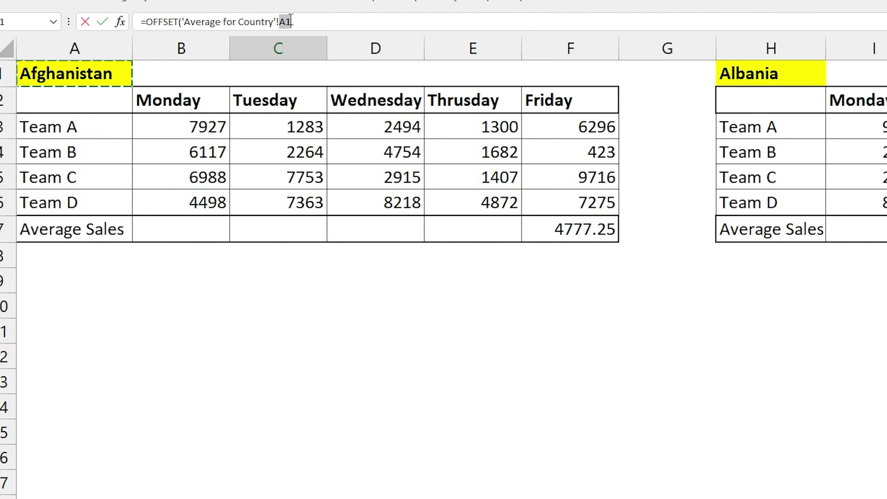
key("F4")
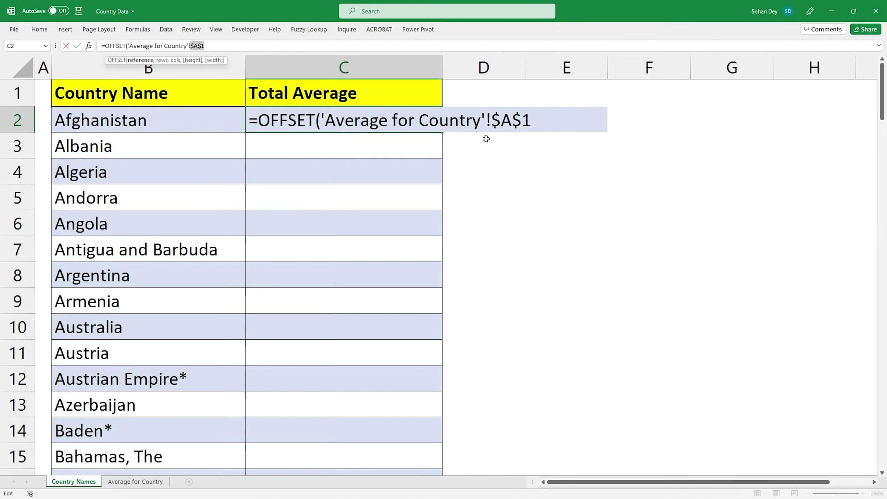
Step: Add a comma after the reference and count rows down to the Average Sales row
left_click(535, 123)
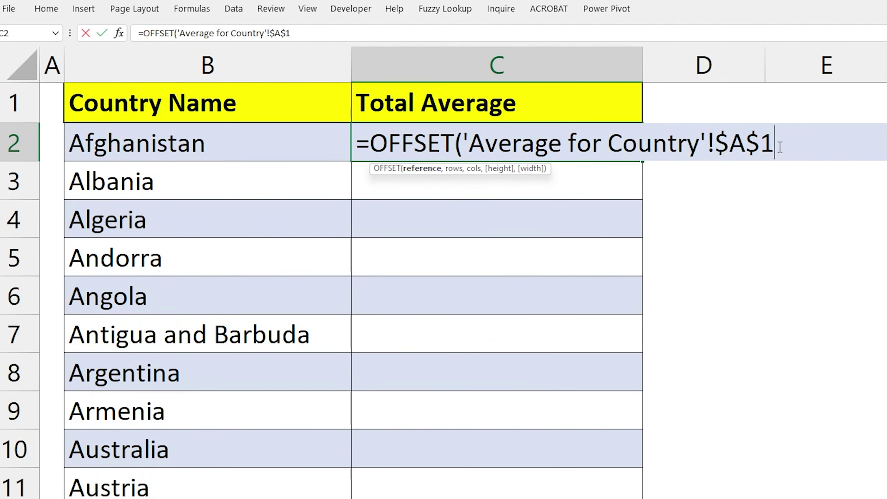
type(",")
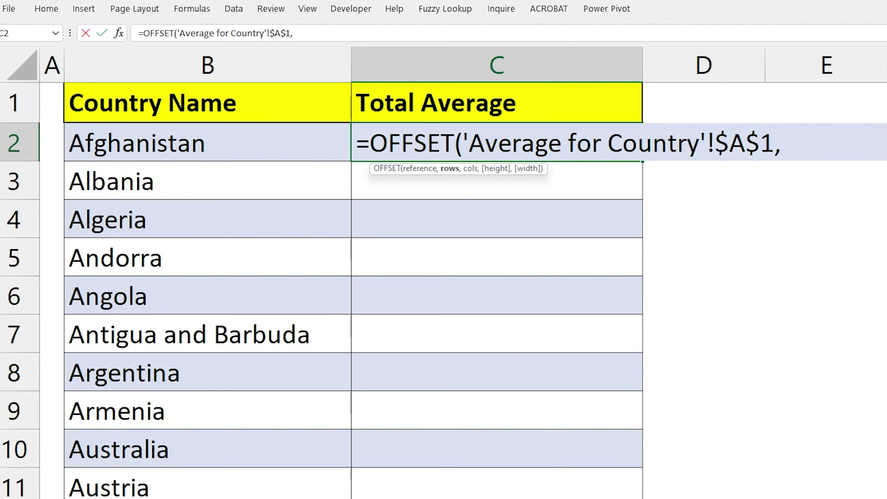
key("ctrl+Page_Down")
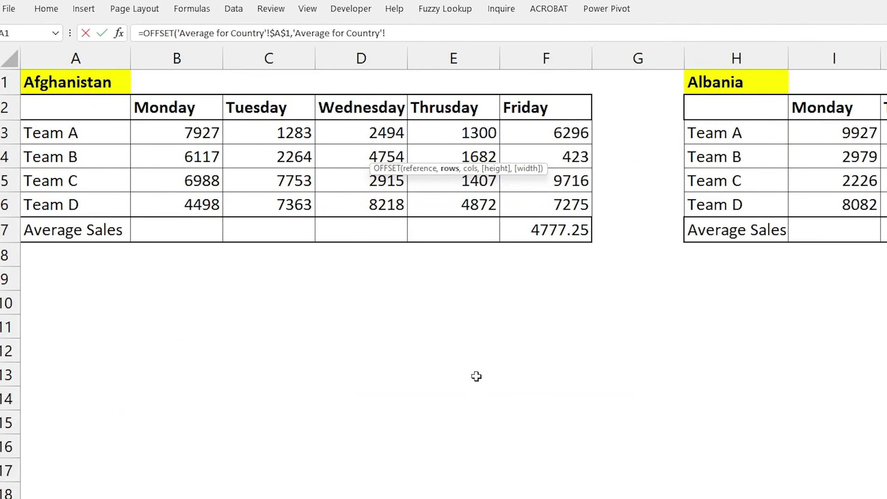
left_click_drag(1, 214, 629, 251)
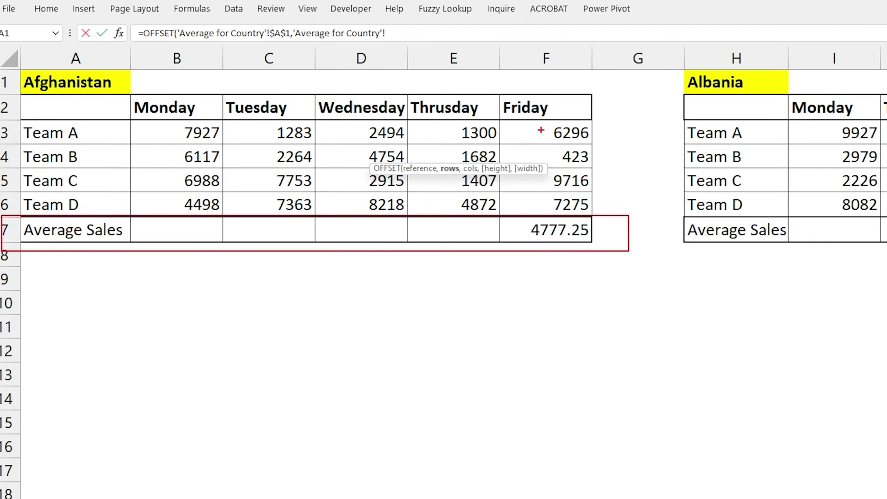
key("Escape")
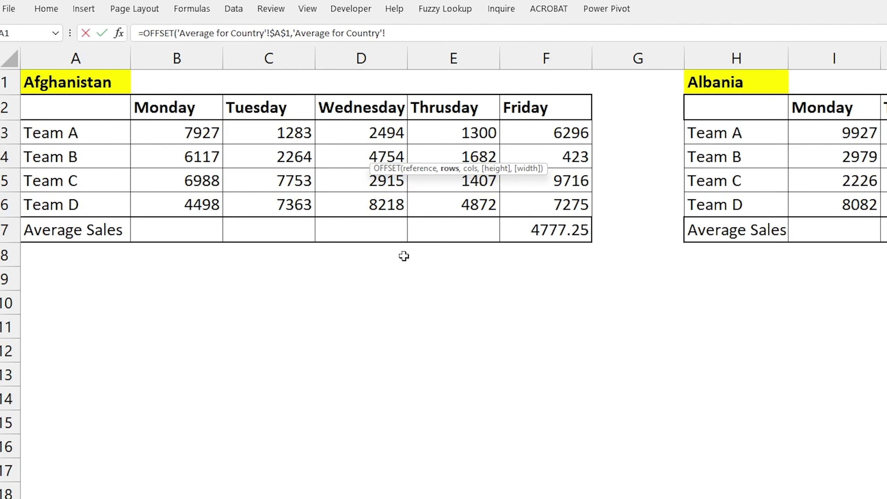
left_click_drag(17, 69, 137, 94)
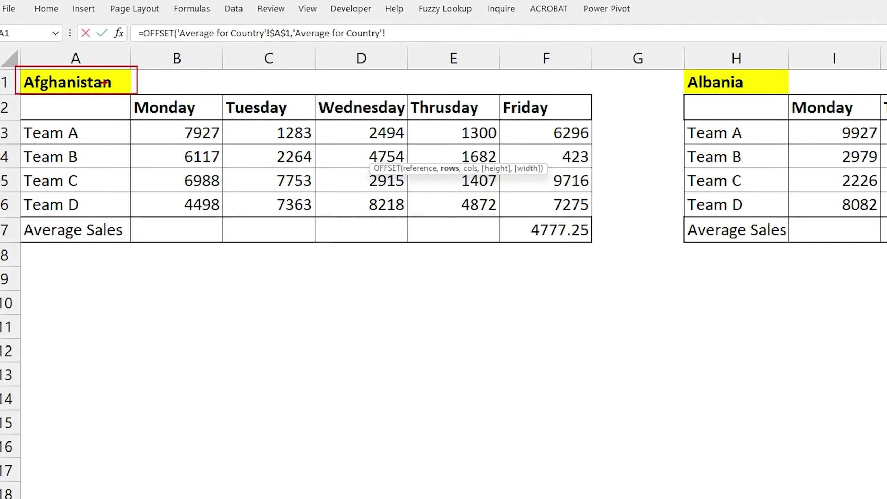
key("Escape")
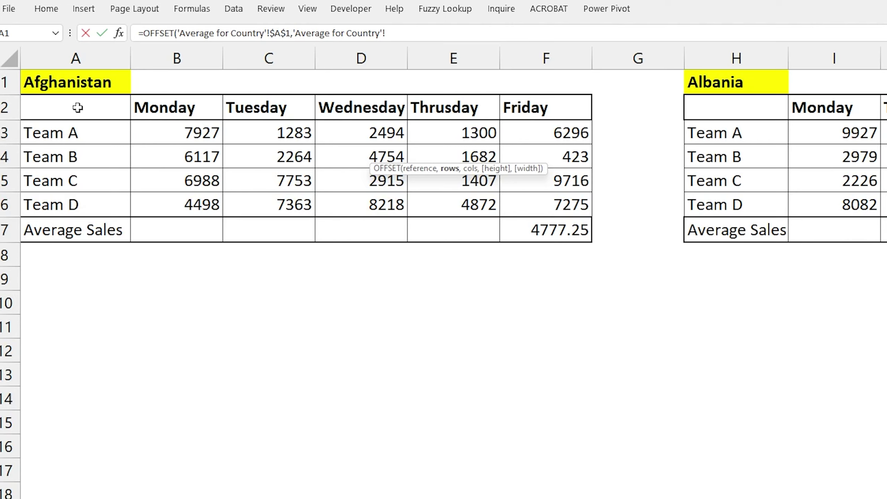
key("ctrl+2")
mouse_move(15, 93)
left_mouse_down()
mouse_move(131, 156)
mouse_move(135, 247)
left_mouse_up()
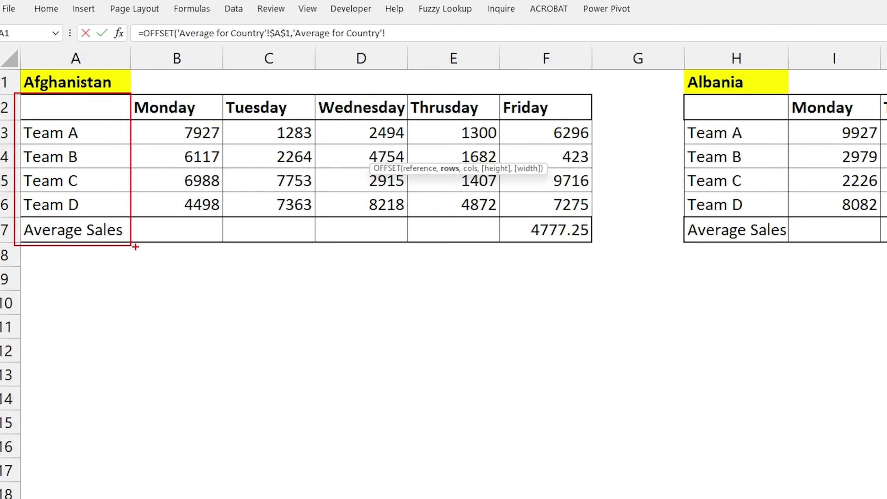
key("Escape")
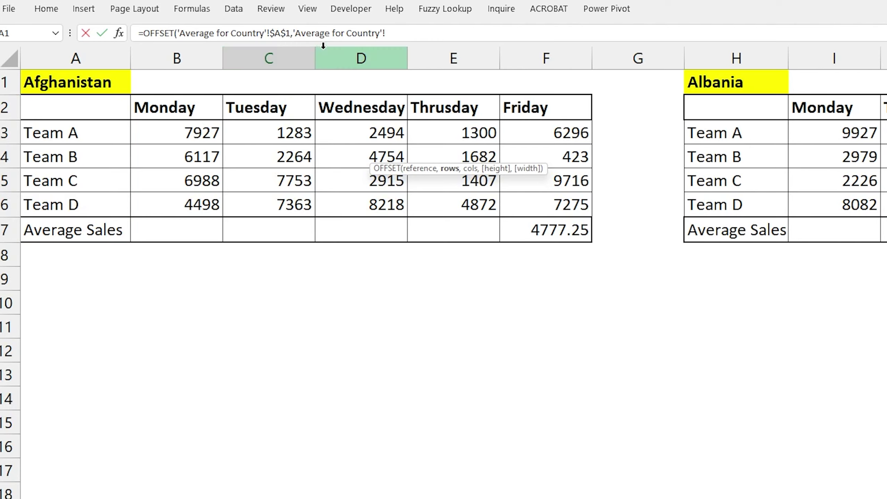
Step: Delete the stray 'Average for Country'! text from the formula
left_click(293, 32)
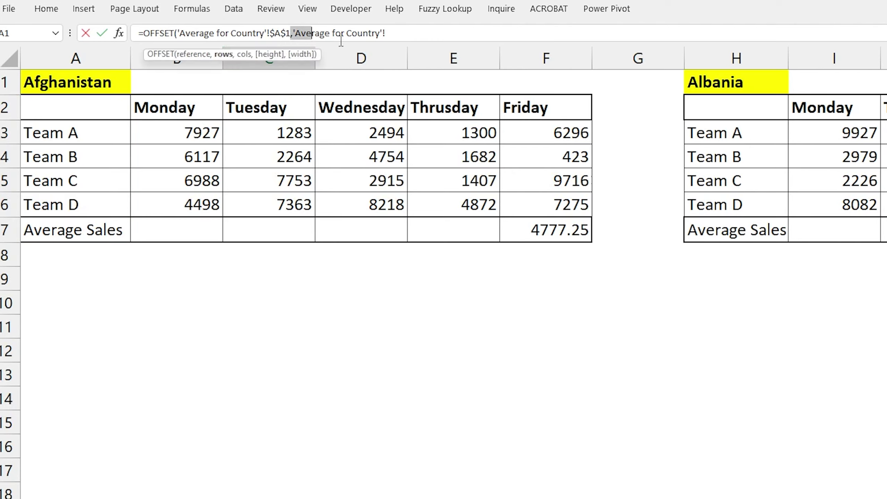
left_click_drag(402, 34, 296, 31)
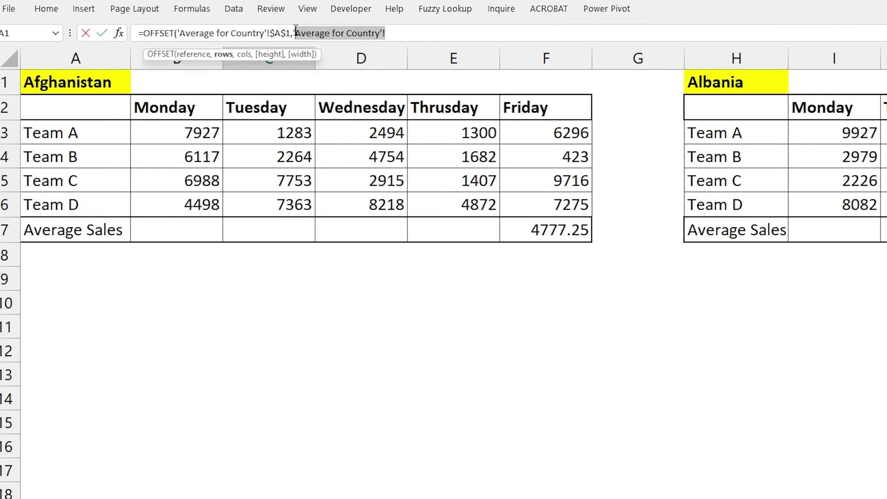
key("Delete")
type("6")
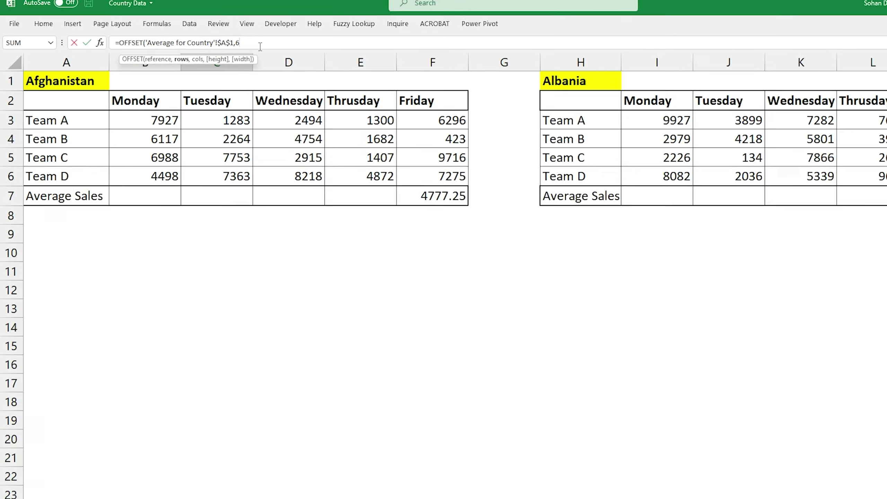
Step: Add a comma and start a nested MATCH( as the OFFSET columns argument
type(",")
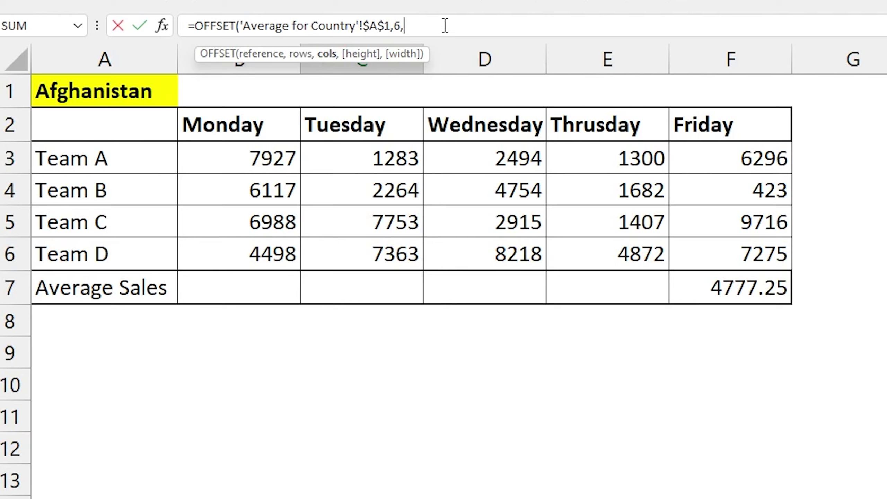
type("matc")
key("Tab")
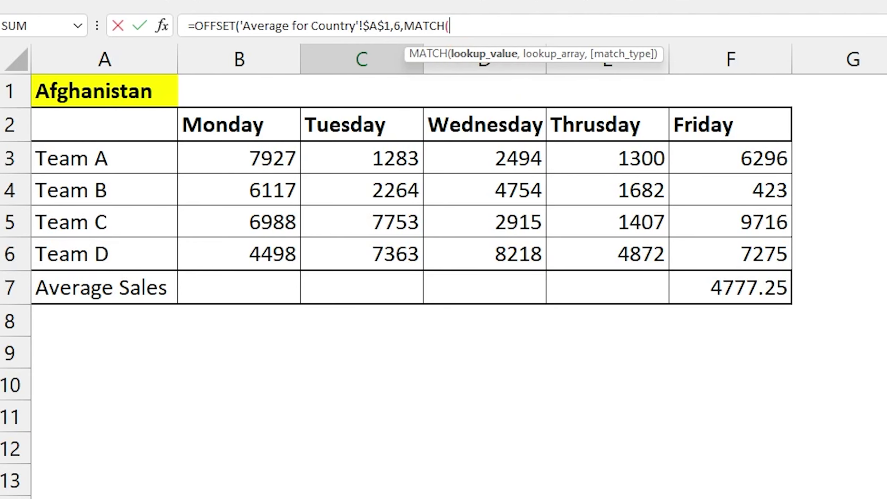
Step: Give MATCH the lookup value 'Country Names'!B2 and the lookup row 'Average for Country'!1:1
key("ctrl+Page_Down")
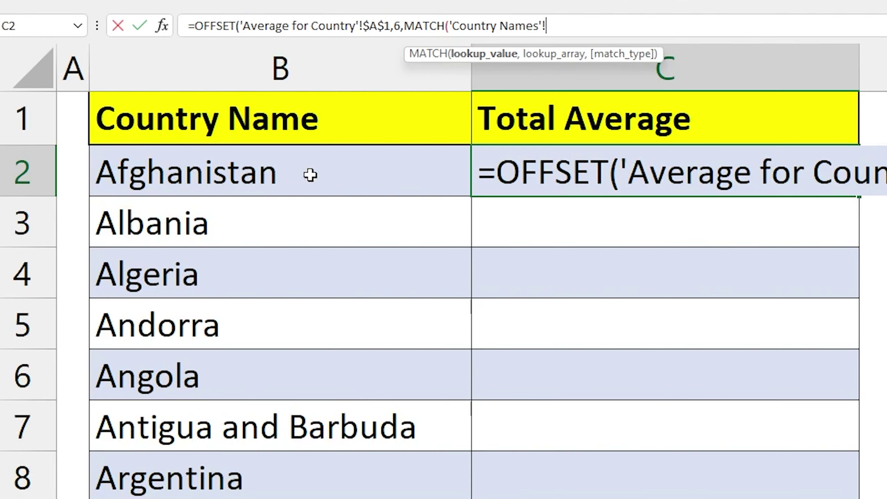
left_click(212, 178)
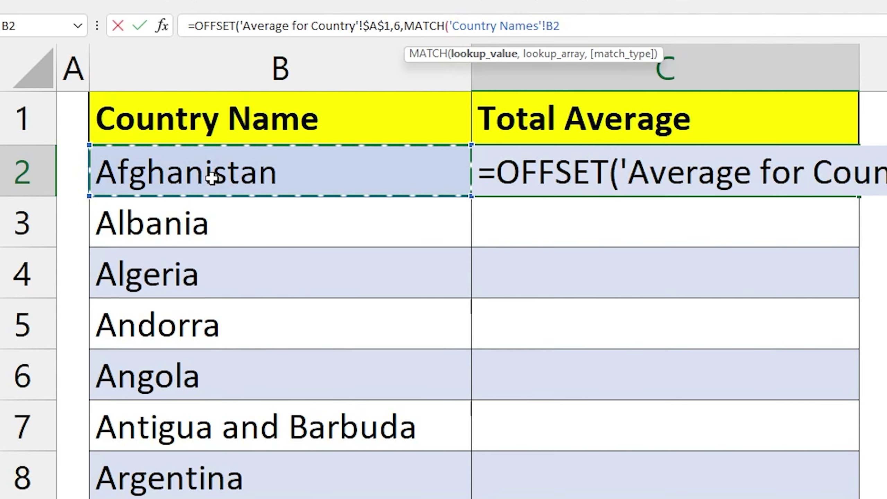
type(",")
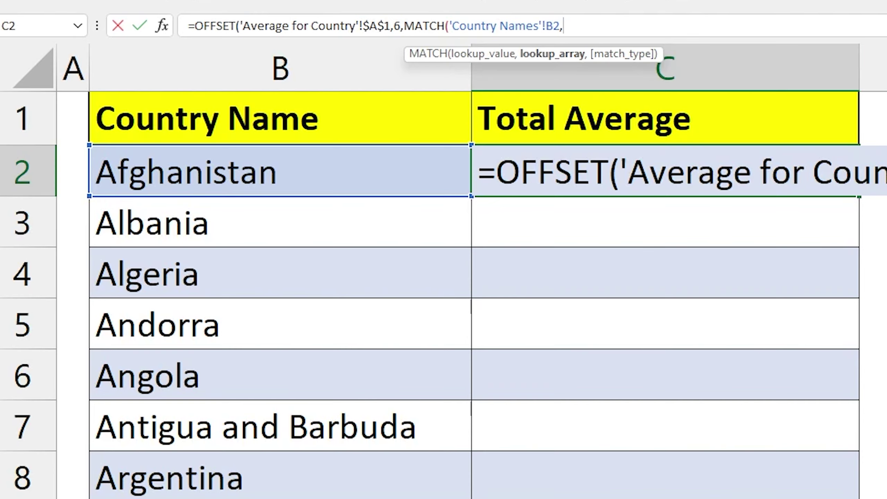
key("ctrl+Page_Down")
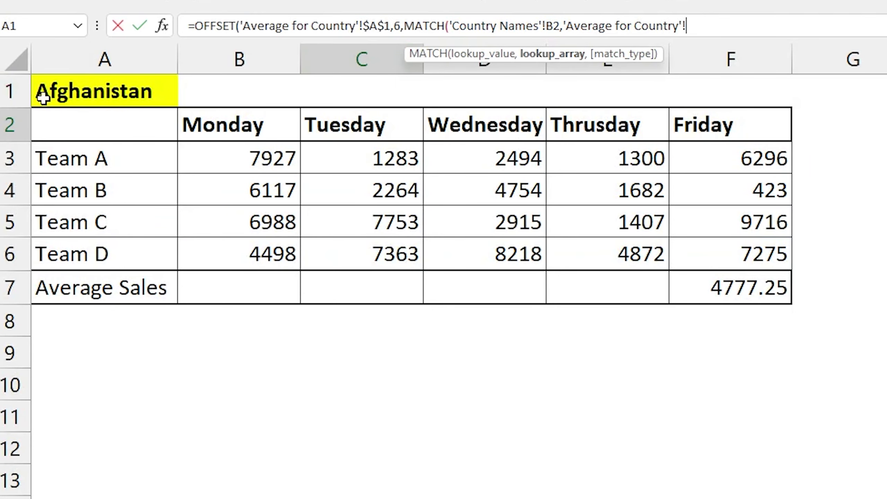
left_click(2, 89)
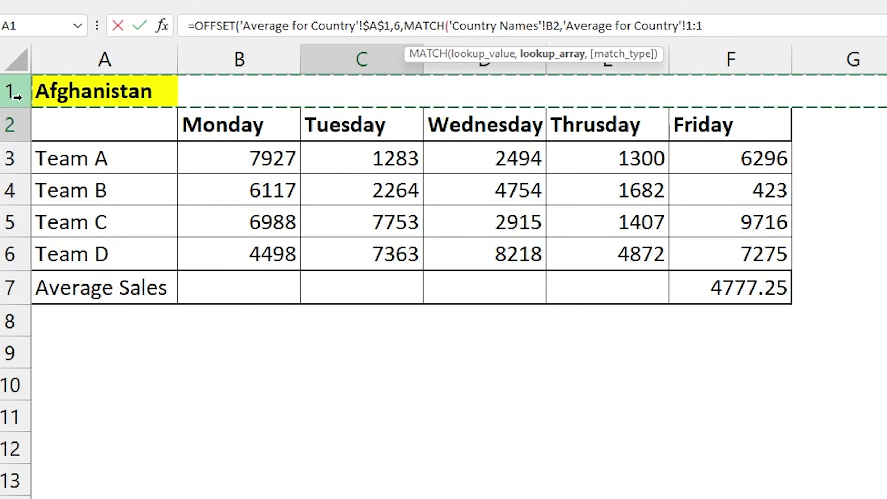
Step: Make the MATCH lookup row reference absolute as $1:$1
double_click(690, 25)
left_click_drag(701, 25, 707, 25)
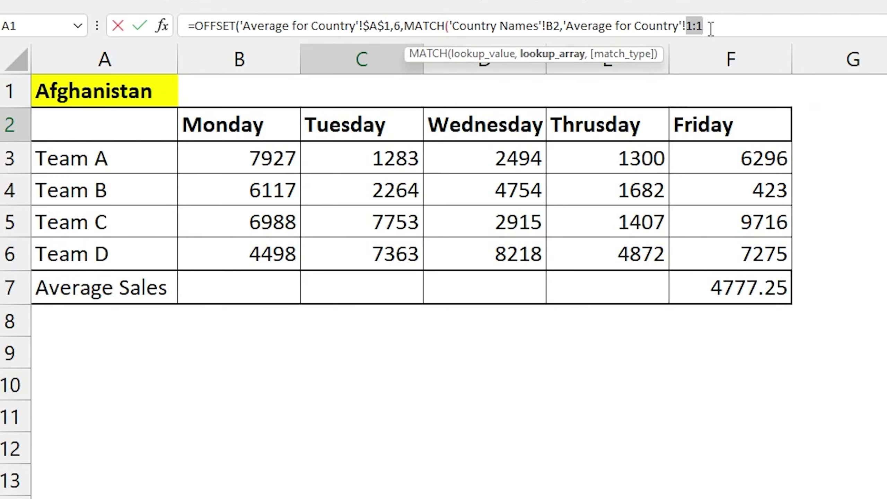
key("F4")
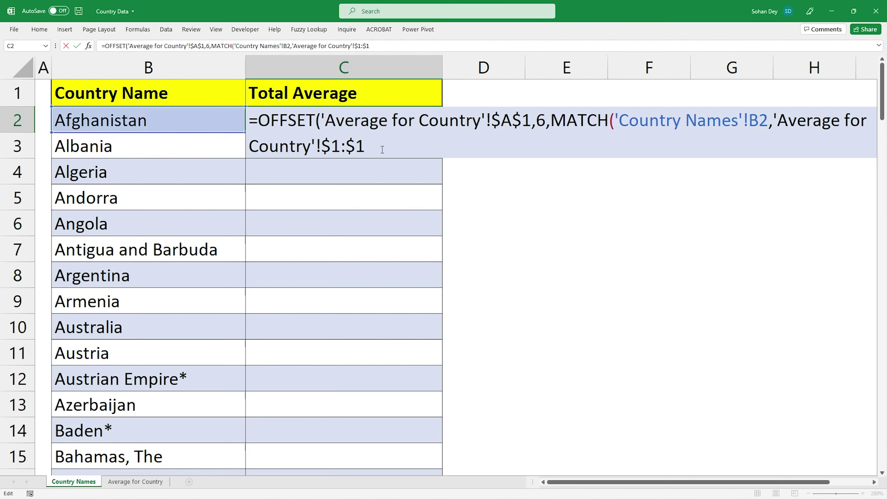
Step: Finish the formula with exact match 0 and closing brackets, so C2 returns 0
left_click(383, 149)
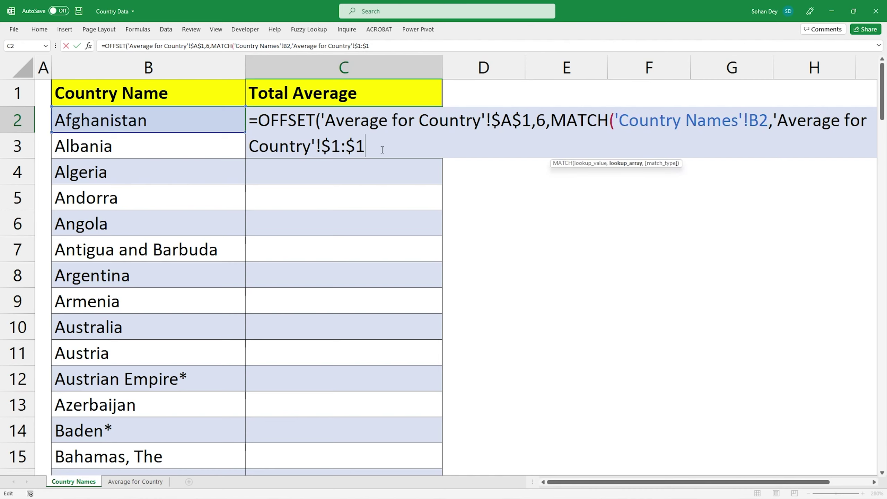
type(",")
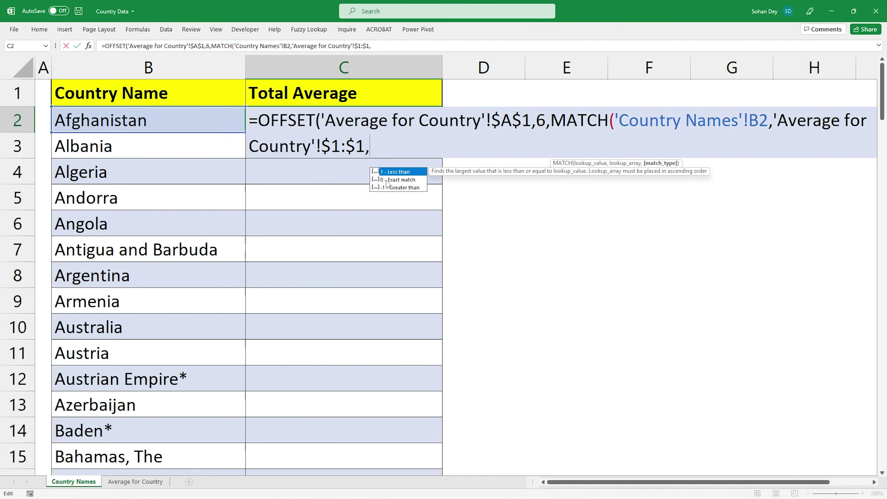
double_click(398, 180)
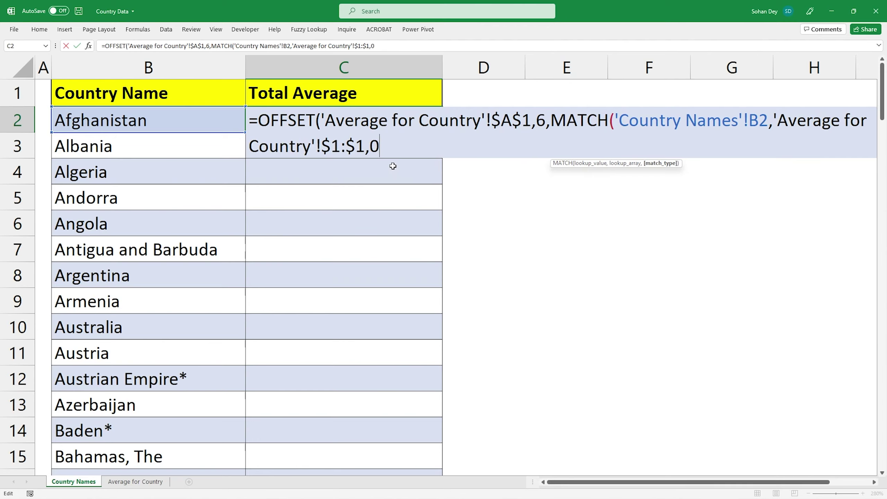
type(")")
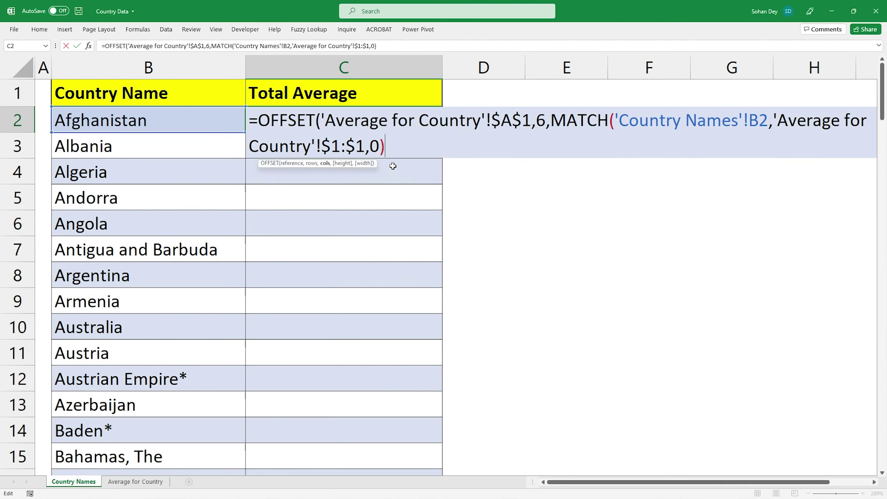
type(")")
key("Return")
left_click(421, 127)
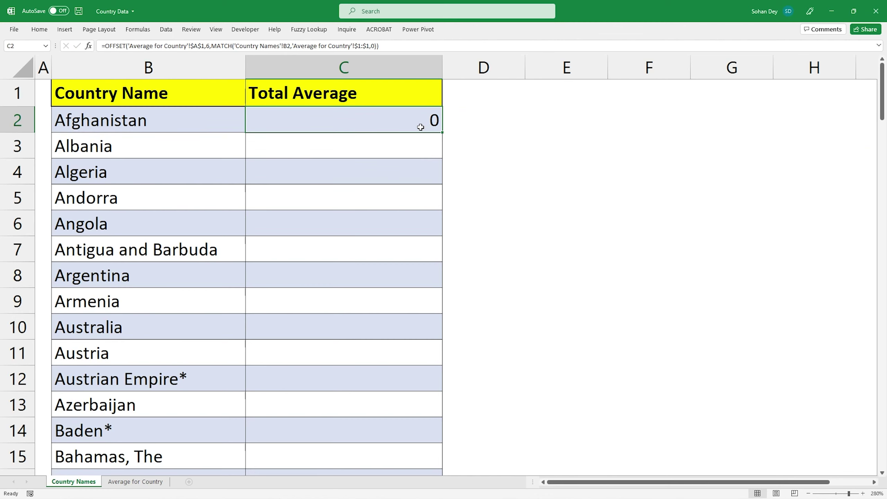
left_click(146, 483)
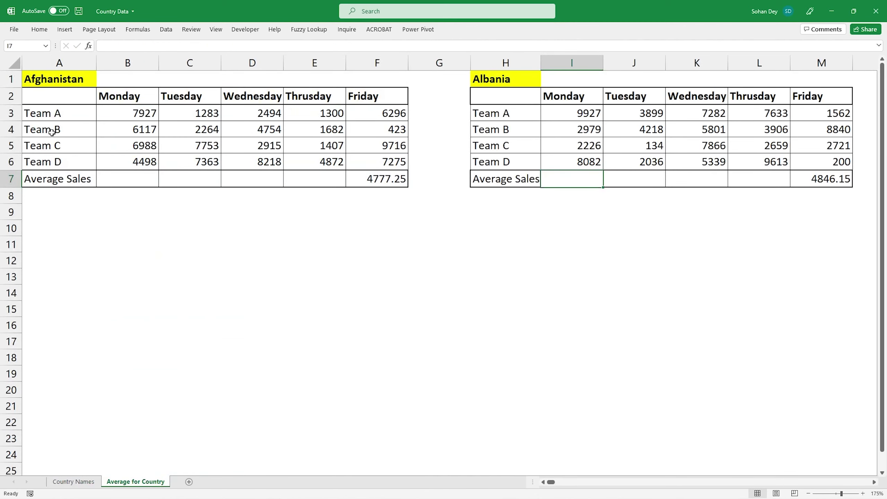
Step: Enter 222 in Afghanistan's Monday Average Sales cell B7 to test the C2 lookup
left_click(56, 77)
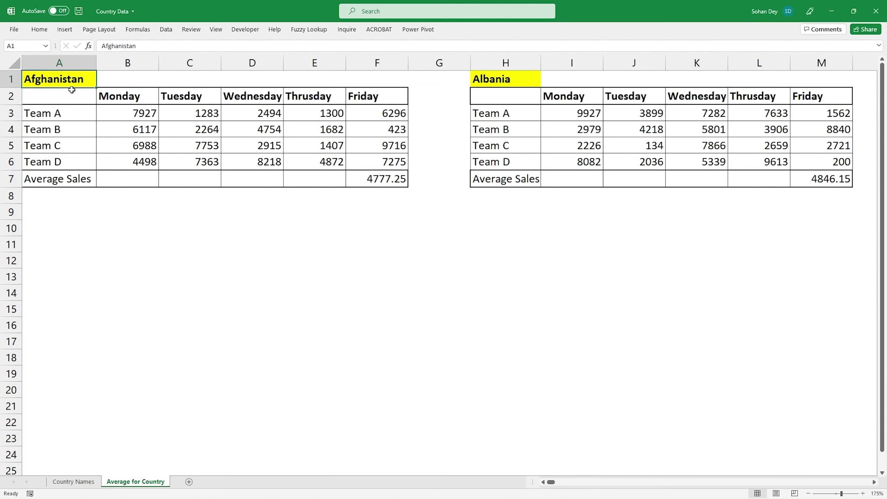
left_click_drag(72, 90, 84, 180)
left_click(85, 182)
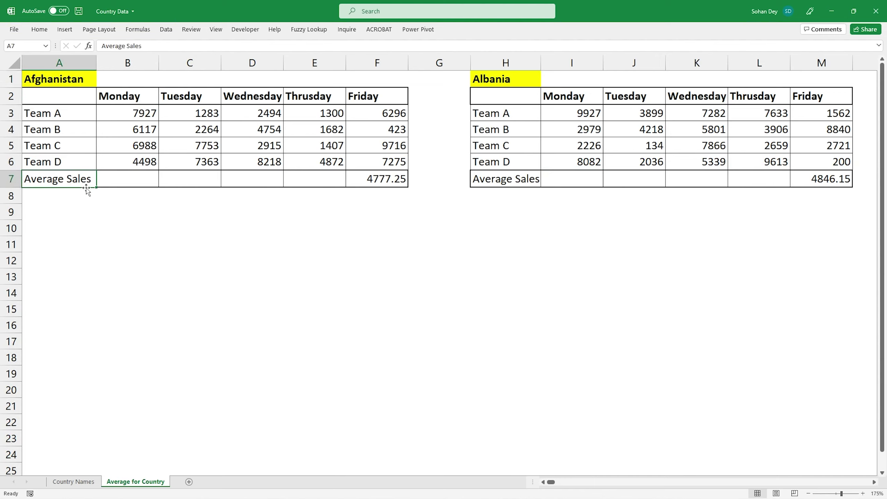
left_click(141, 174)
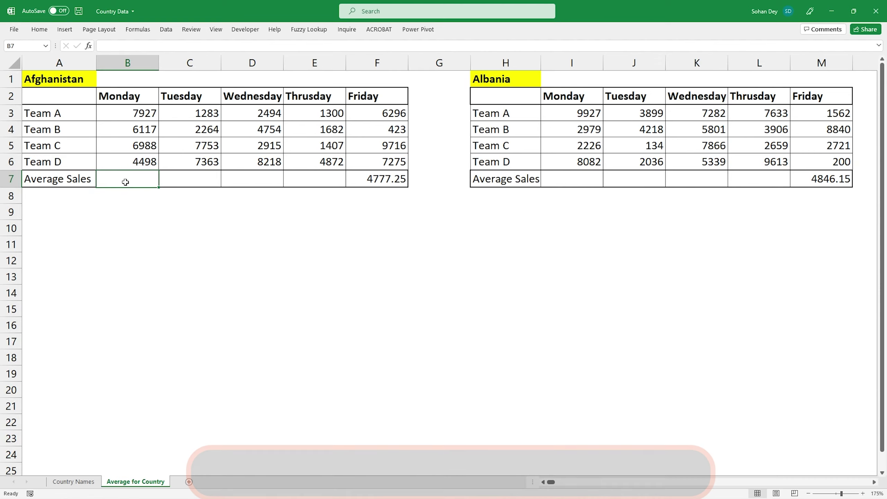
type("222")
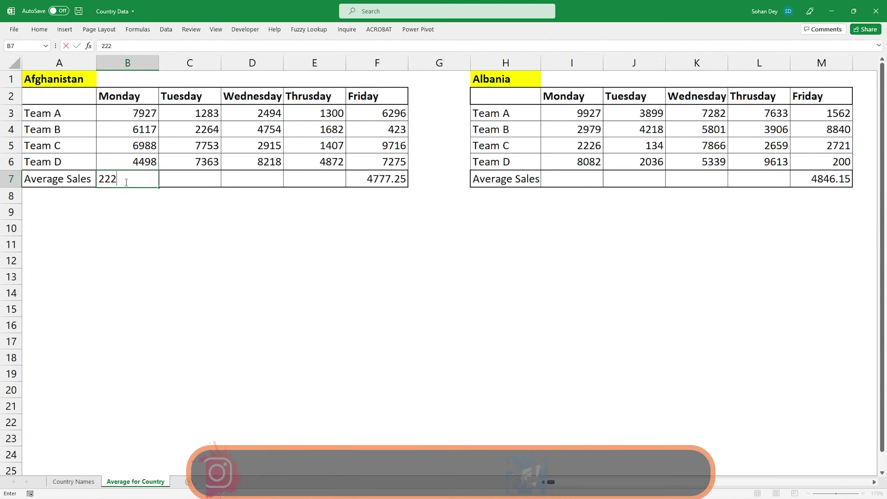
key("Return")
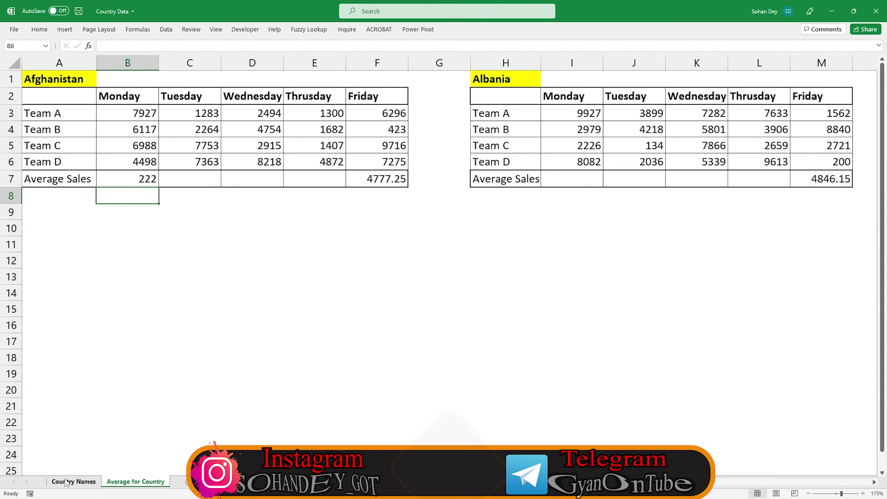
left_click(73, 482)
left_click_drag(390, 106, 443, 133)
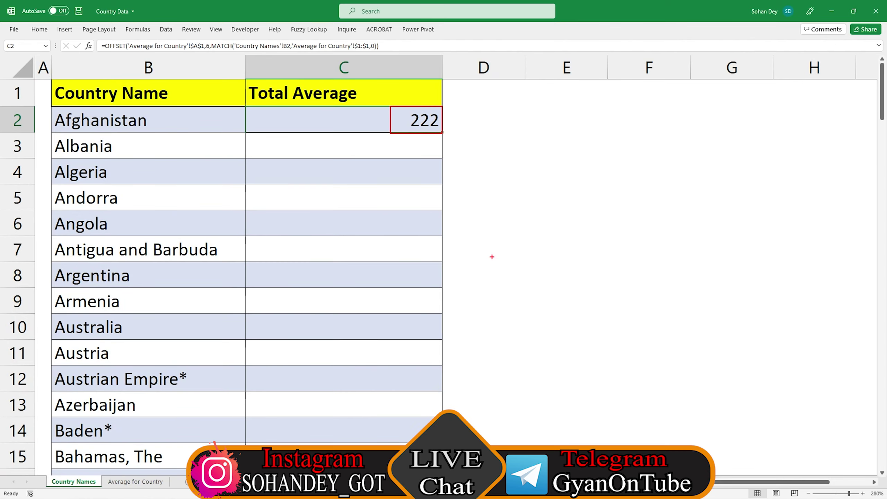
key("Escape")
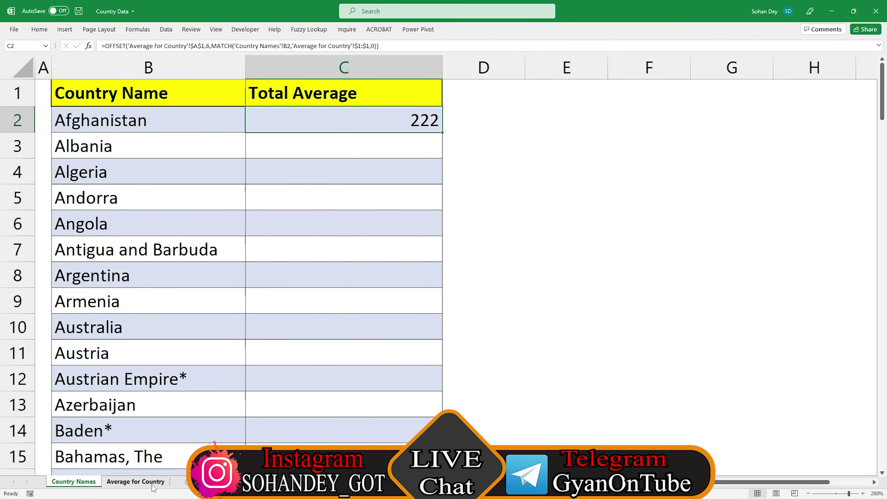
left_click(154, 482)
left_click(381, 178)
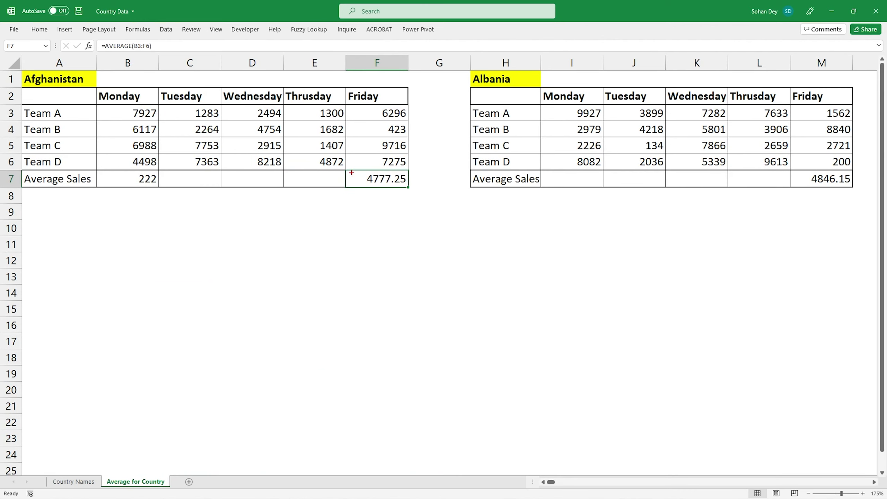
left_click_drag(349, 172, 419, 190)
key("Escape")
left_click_drag(107, 170, 160, 190)
left_click_drag(245, 189, 188, 192)
left_click_drag(245, 190, 360, 192)
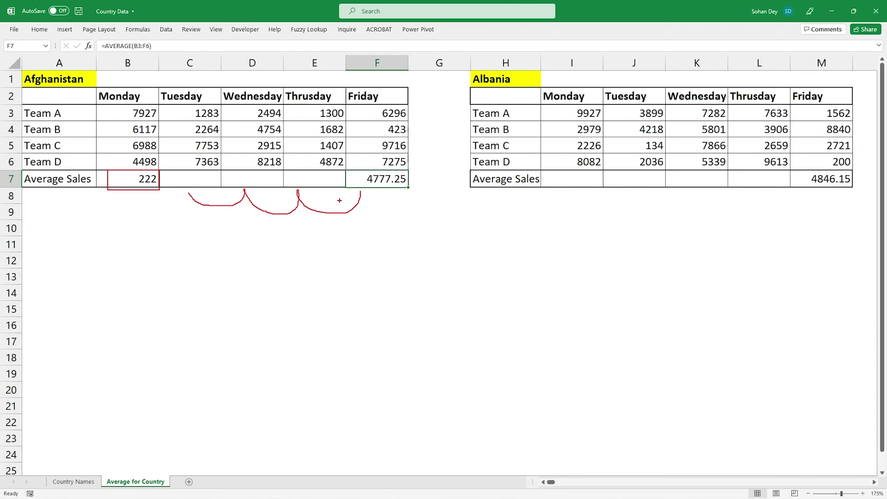
key("Escape")
left_click(190, 183)
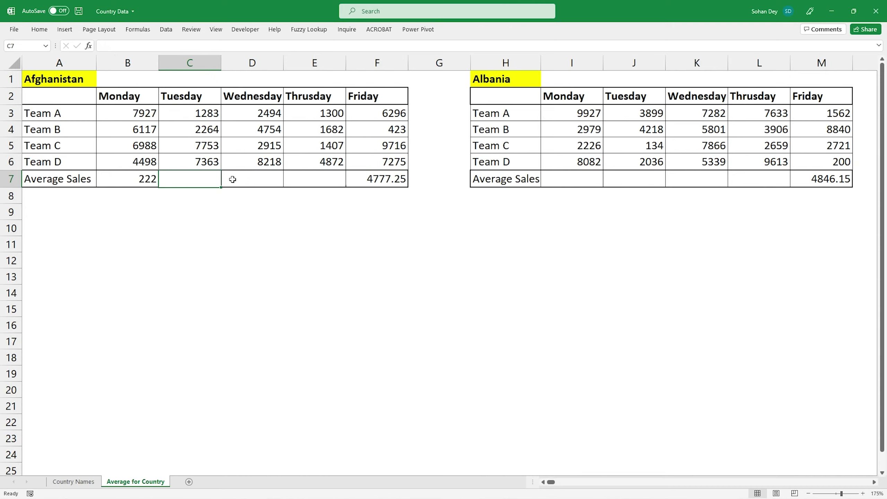
left_click(232, 182)
left_click(305, 184)
left_click(380, 182)
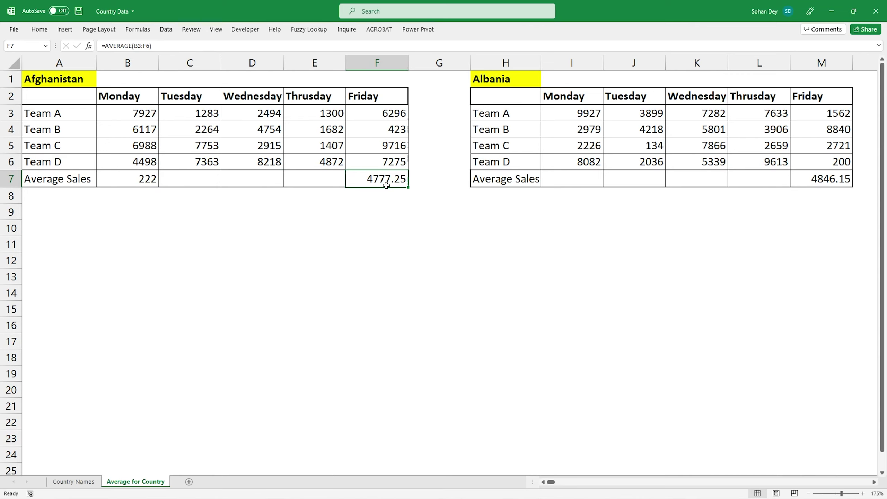
left_click(74, 482)
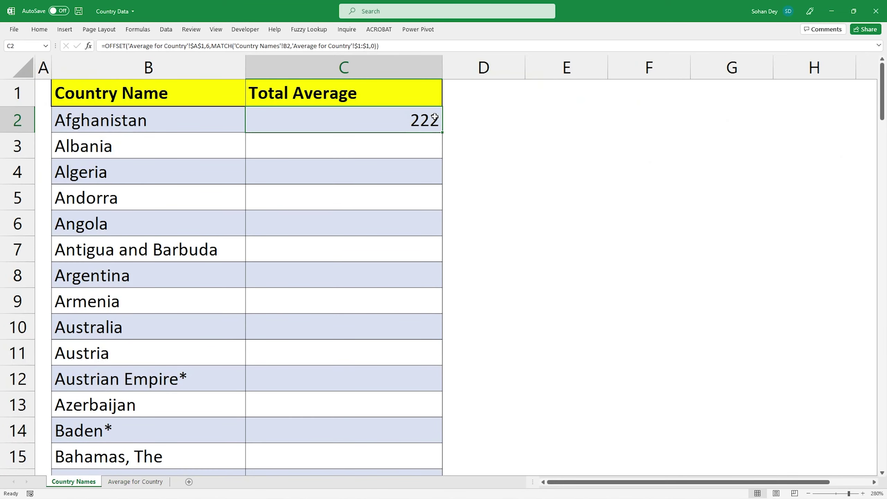
Step: Add +4 to the MATCH result so C2 returns Afghanistan's Friday average, 4777.25
double_click(435, 119)
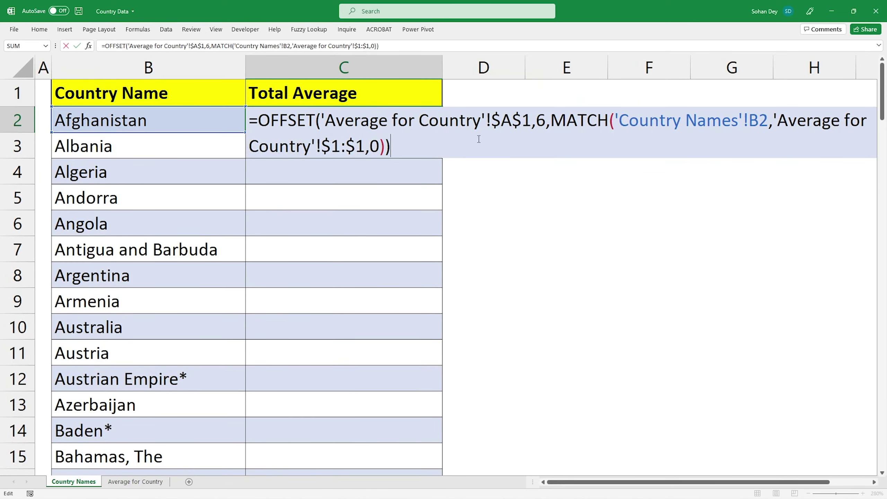
left_click(387, 146)
type("+")
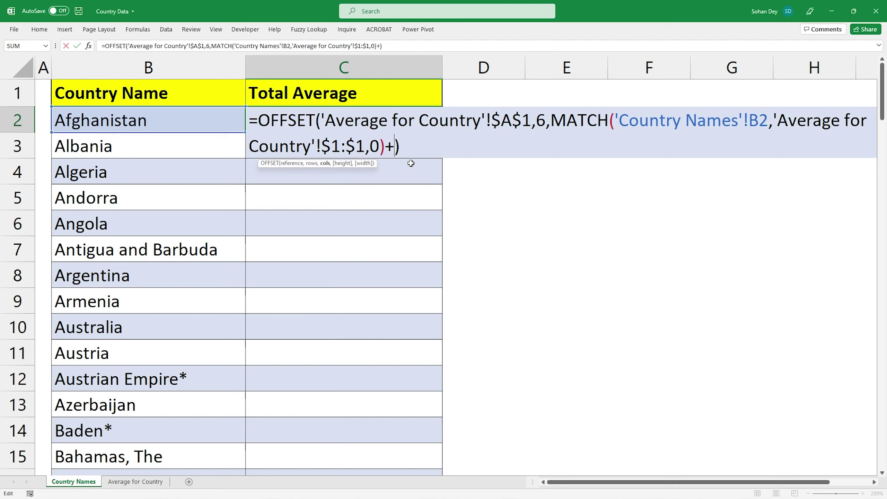
type("4")
key("Return")
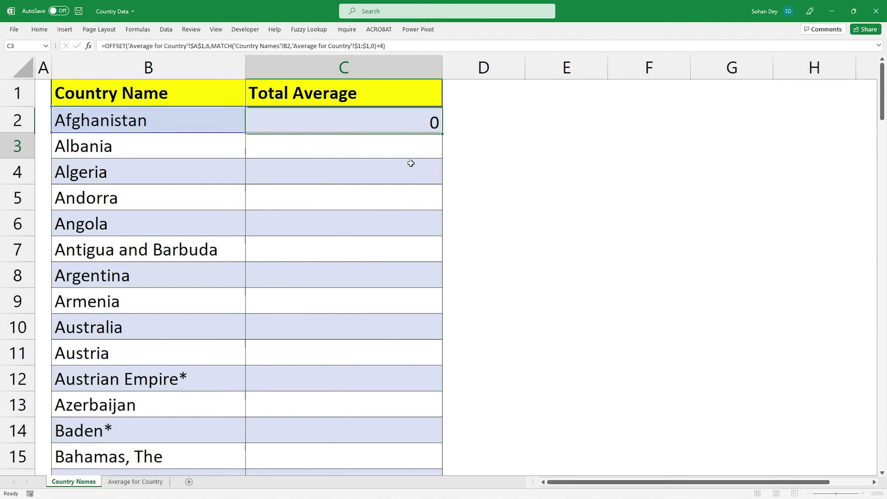
left_click(399, 121)
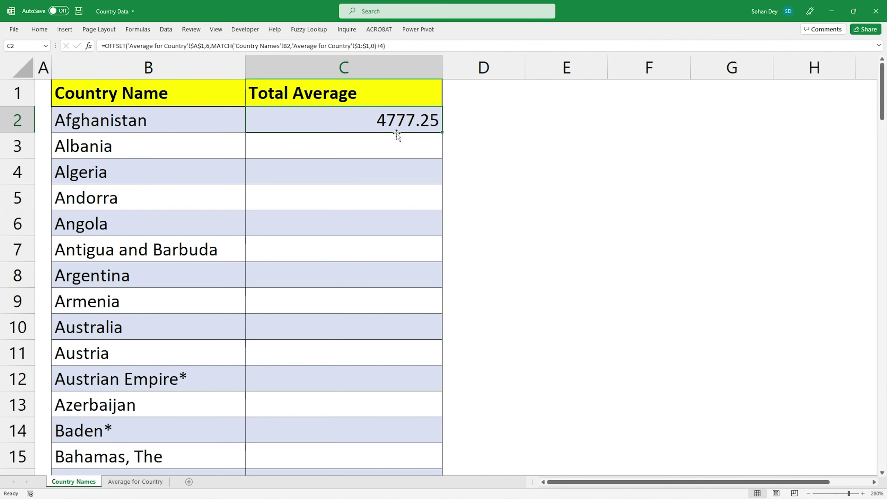
left_click(140, 483)
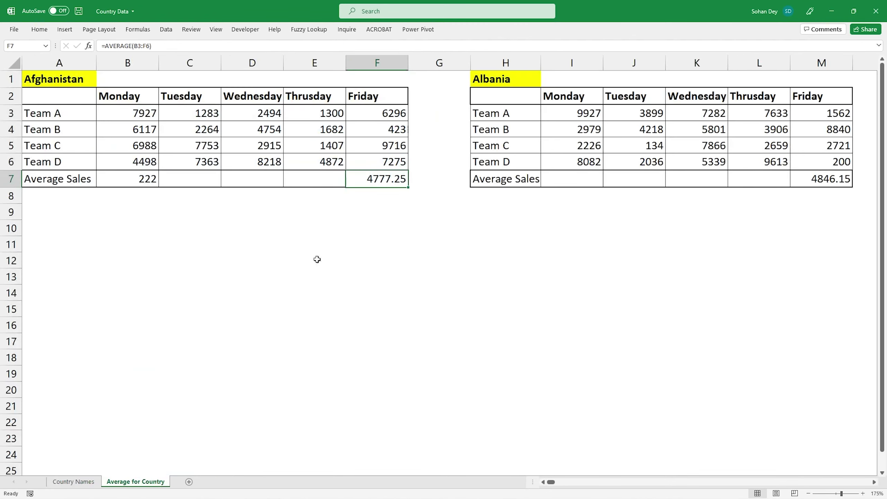
Step: Copy C2 and paste its formula only into C3:C106
left_click(74, 482)
key("ctrl+c")
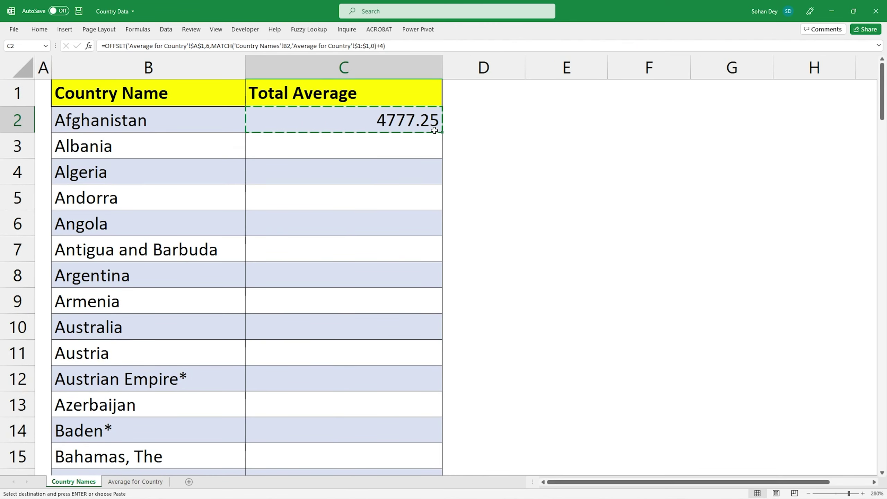
key("Left")
key("Down")
key("Right")
key("Down")
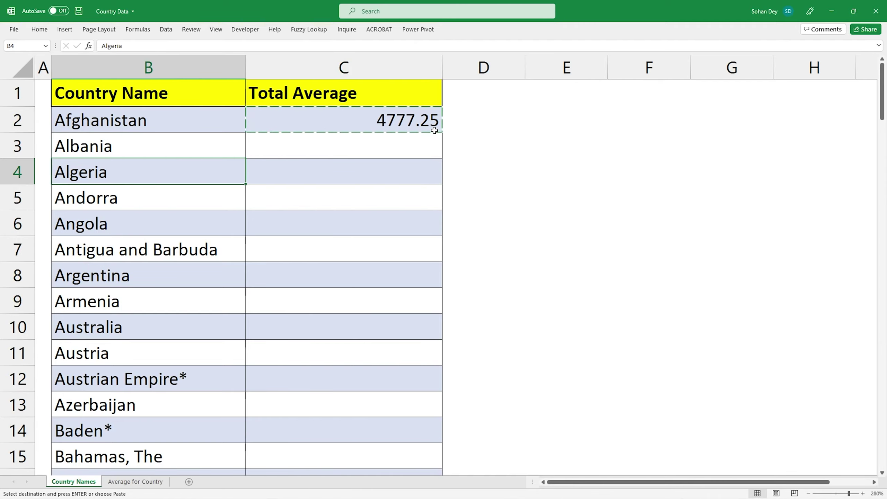
key("Left")
key("ctrl+Down")
key("Right")
key("ctrl+shift+Up")
key("ctrl+alt+v")
key("f")
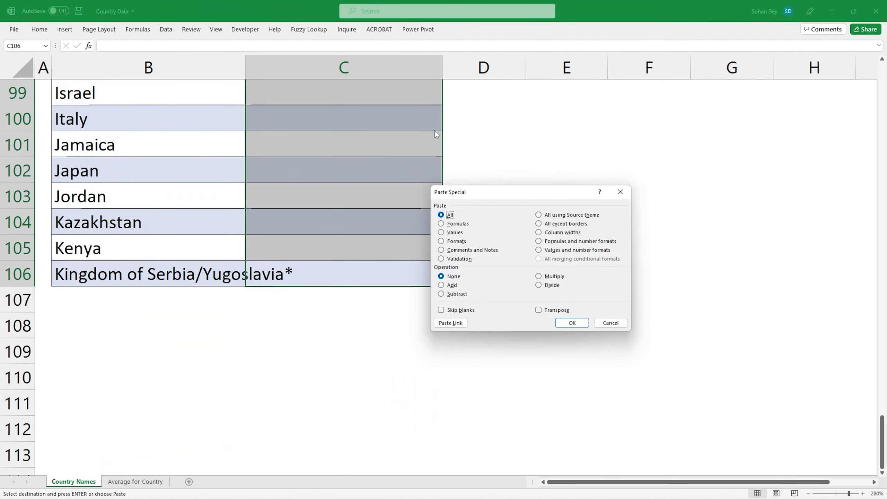
key("Return")
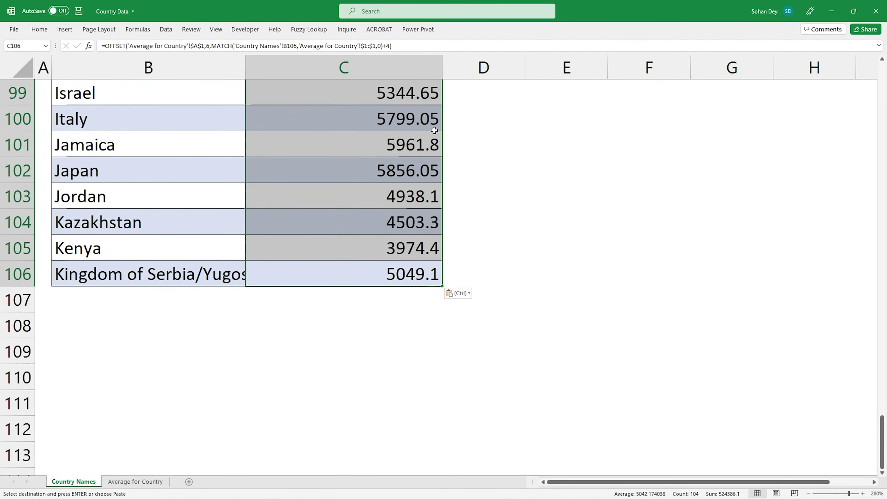
Step: Check Albania's Total Average of 4846.15 and clear the copy marquee
left_click_drag(882, 442, 882, 88)
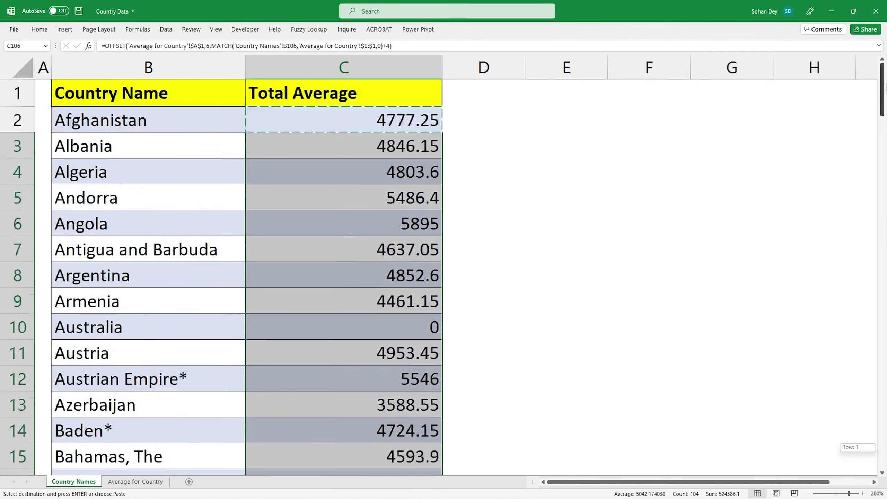
left_click(372, 151)
left_click(372, 151)
key("Escape")
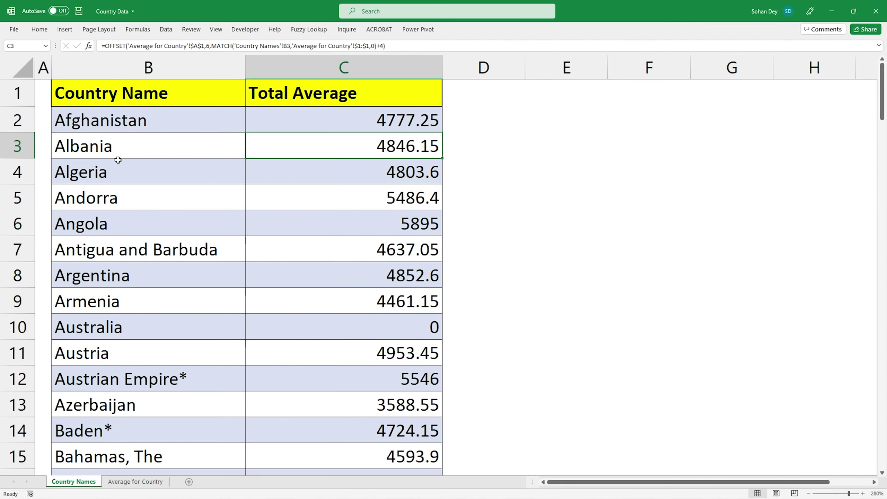
Step: Compare Albania's 4846.15 with its Friday average sales cell on Average for Country
left_click(74, 148)
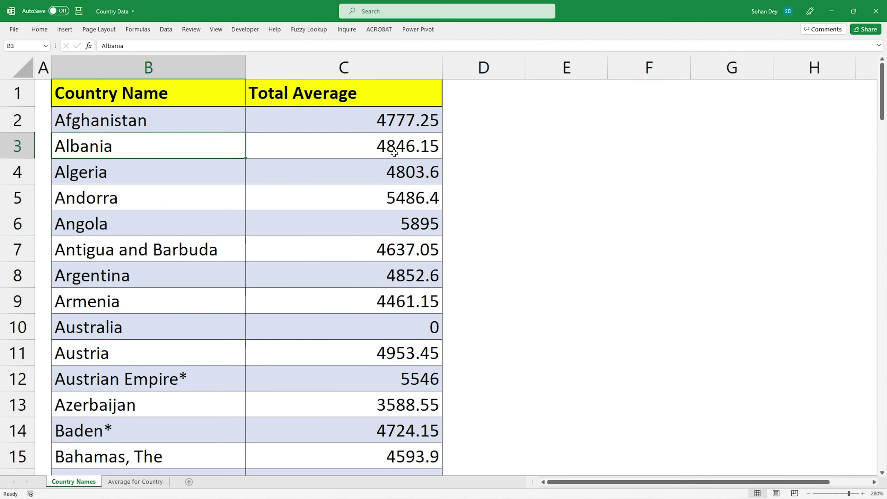
left_click(143, 483)
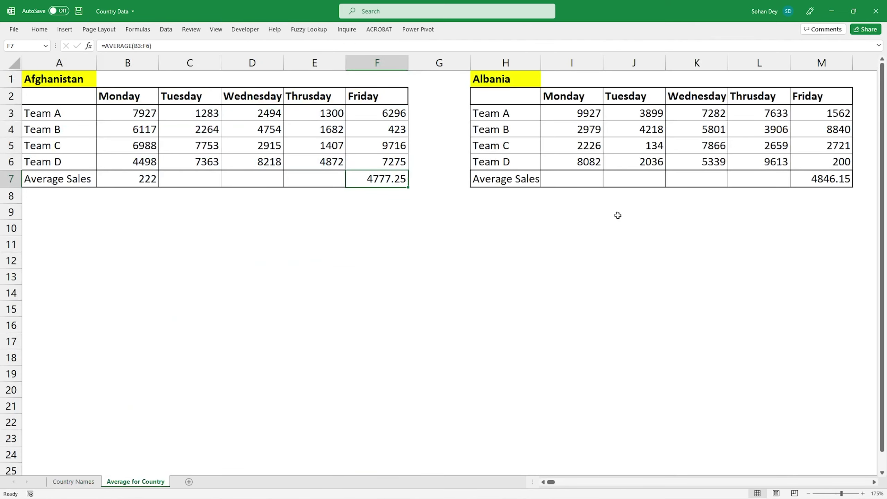
left_click(838, 185)
left_click_drag(791, 167, 862, 195)
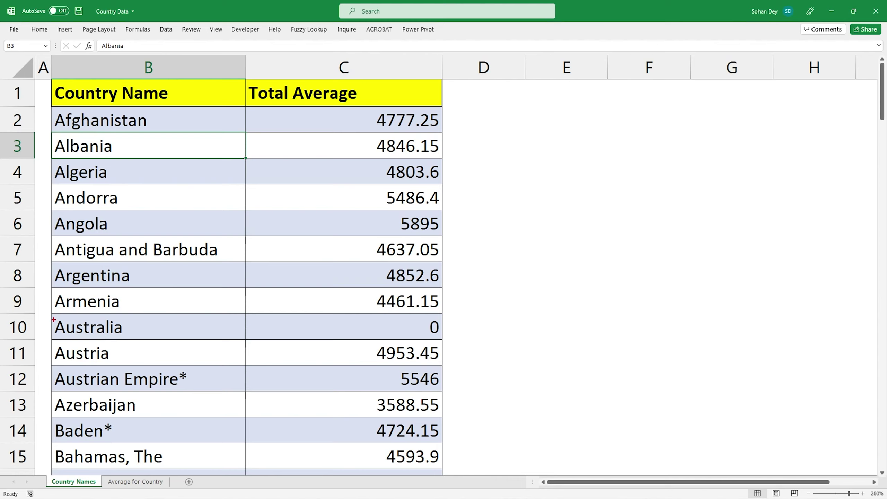
Step: Note Australia's Total Average of 0 and copy the name Australia from B10
left_click_drag(48, 315, 204, 339)
left_click_drag(459, 308, 388, 347)
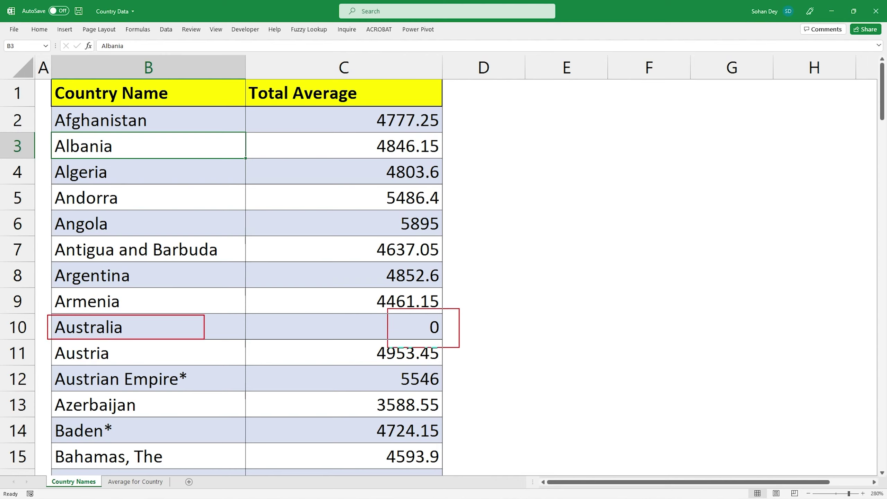
left_click(164, 329)
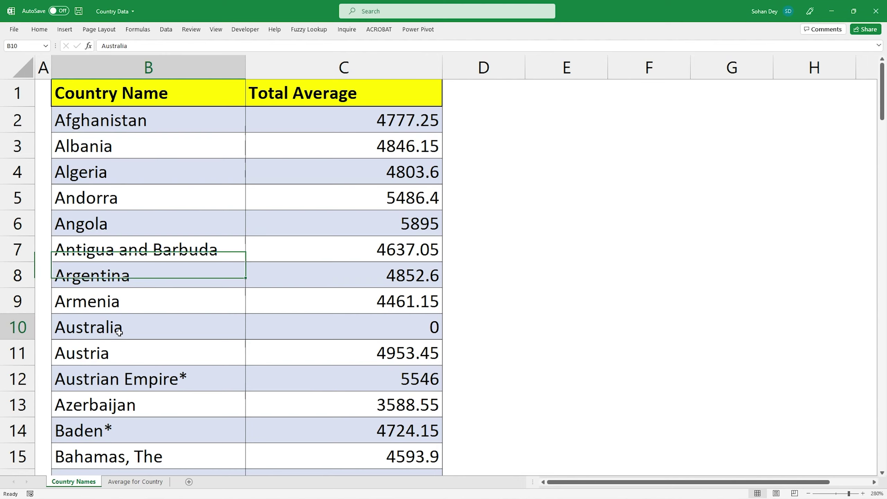
key("ctrl+c")
left_click(135, 482)
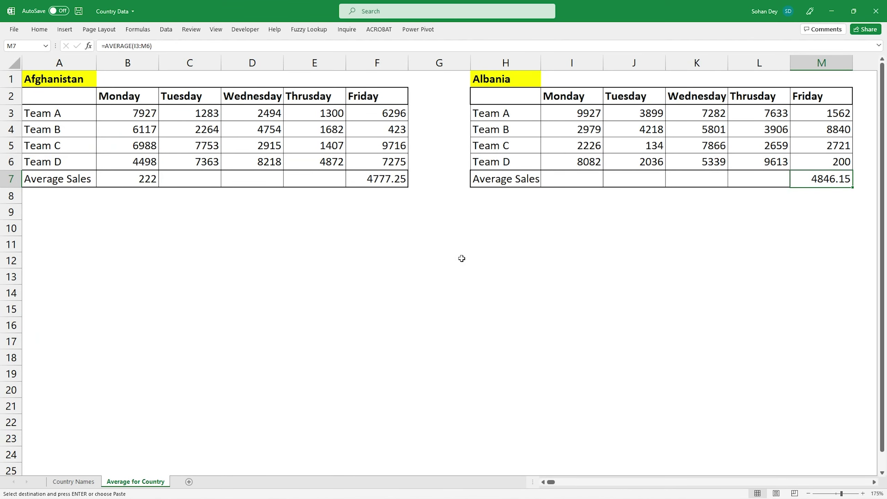
Step: Search the sheet for 'Australia' to jump to its sales table at BE1
left_click(467, 244)
key("ctrl+f")
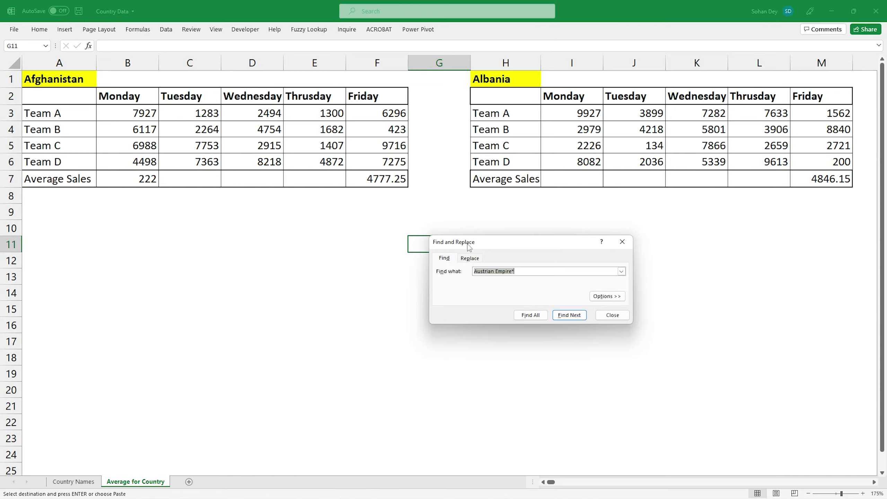
key("ctrl+v")
key("Return")
key("Escape")
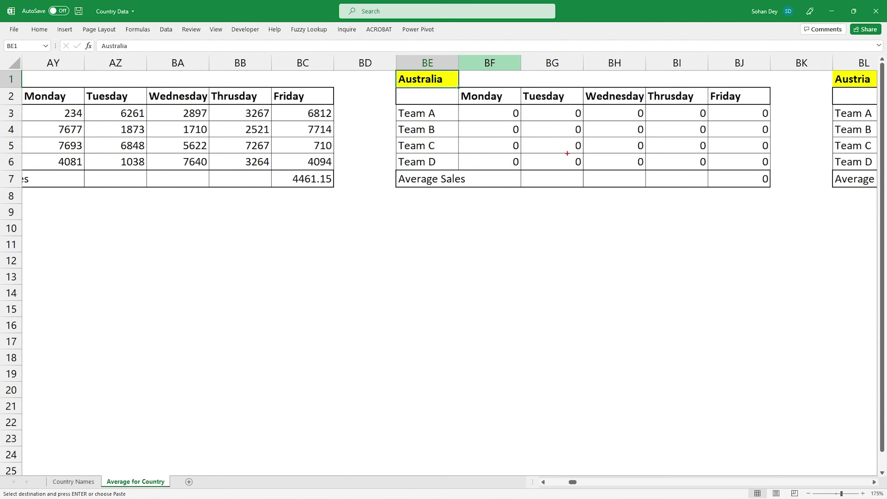
Step: Highlight Australia's all-zero sales and zero average, then return to the Country Names sheet
left_click_drag(470, 107, 770, 170)
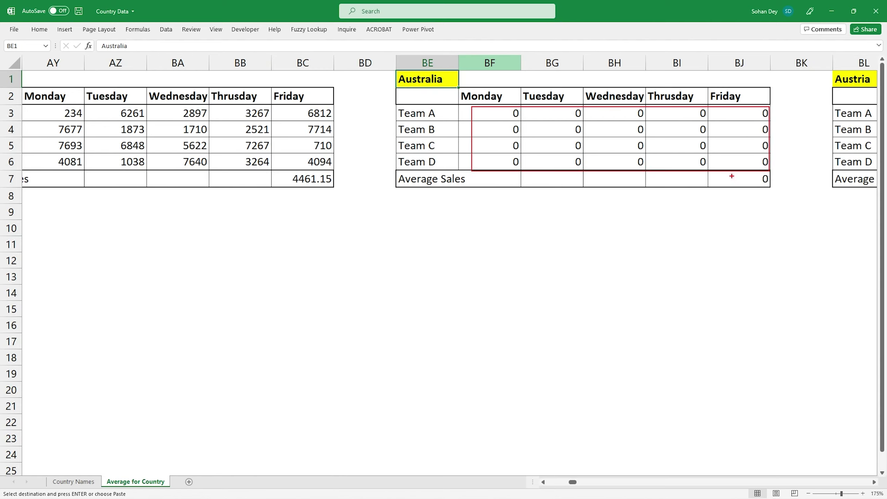
left_click_drag(715, 173, 783, 187)
left_click(73, 482)
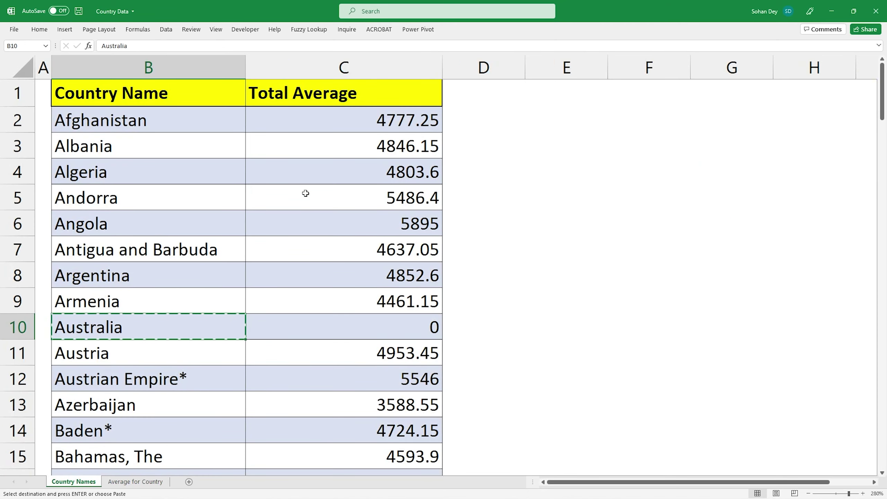
Step: Clear the copy marquee and open C2's OFFSET+MATCH formula for in-cell editing
key("Escape")
left_click(366, 125)
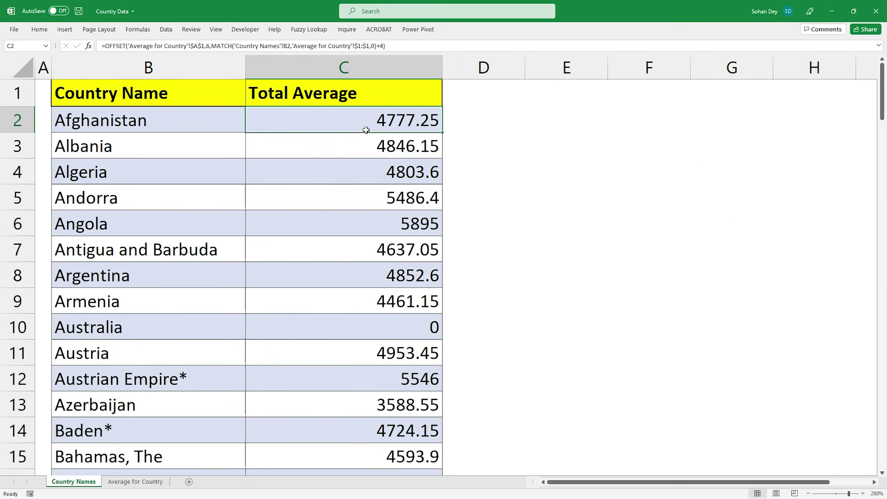
double_click(366, 130)
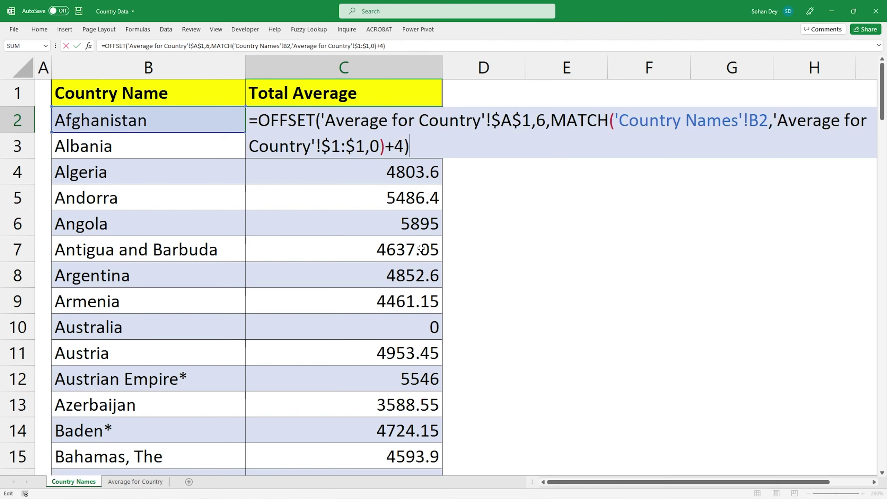